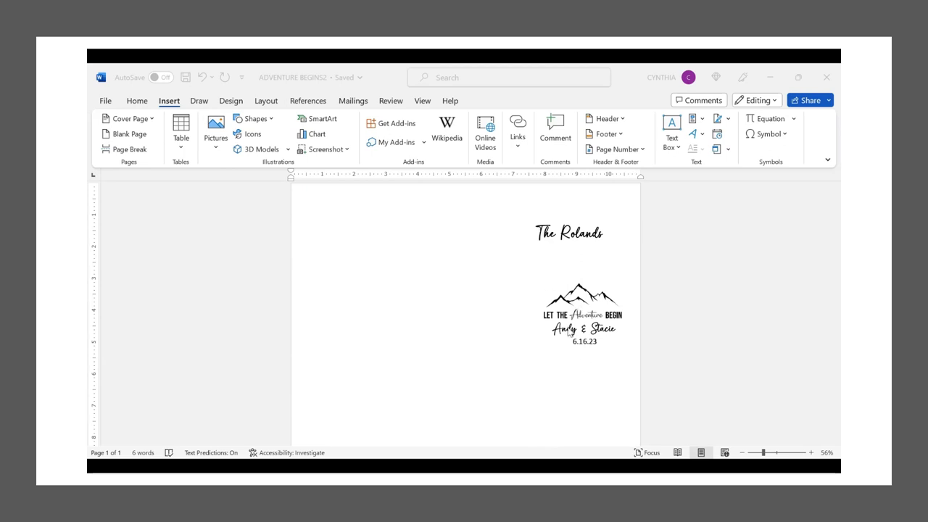
Drag the mountain logo away from the names, then undo to restore the original design.
click(584, 316)
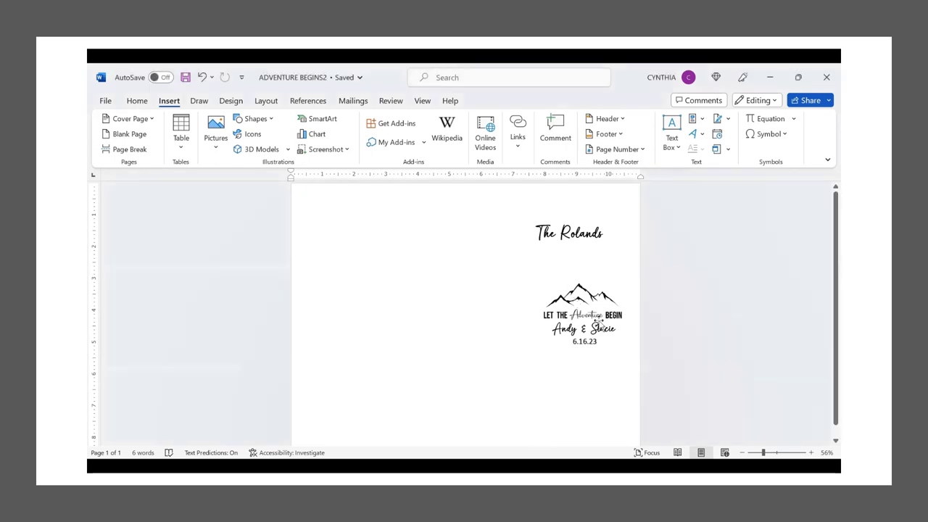
click(597, 321)
drag(597, 321, 473, 332)
click(567, 330)
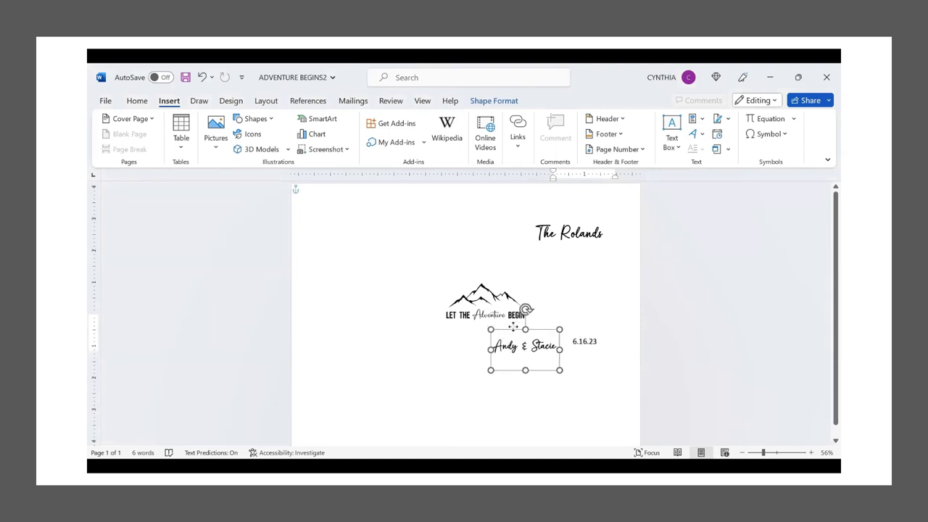
click(137, 101)
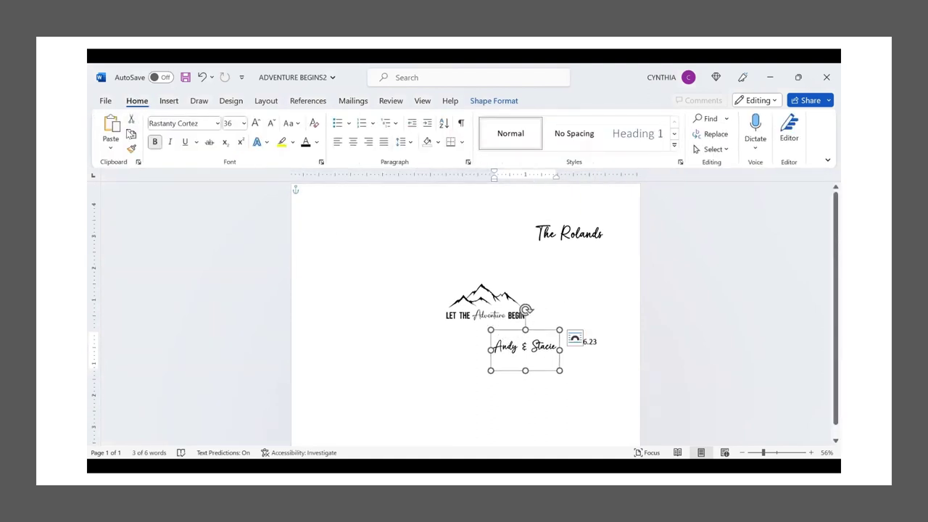
click(203, 77)
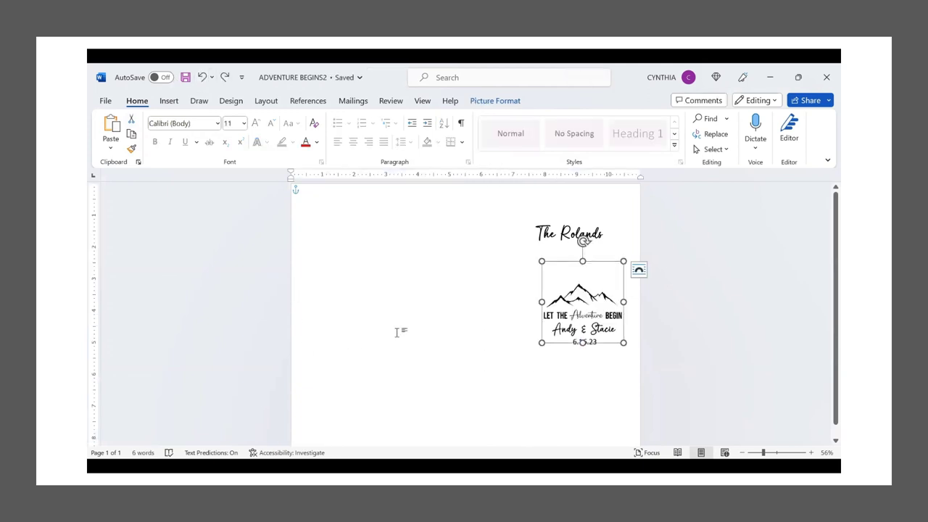
click(398, 331)
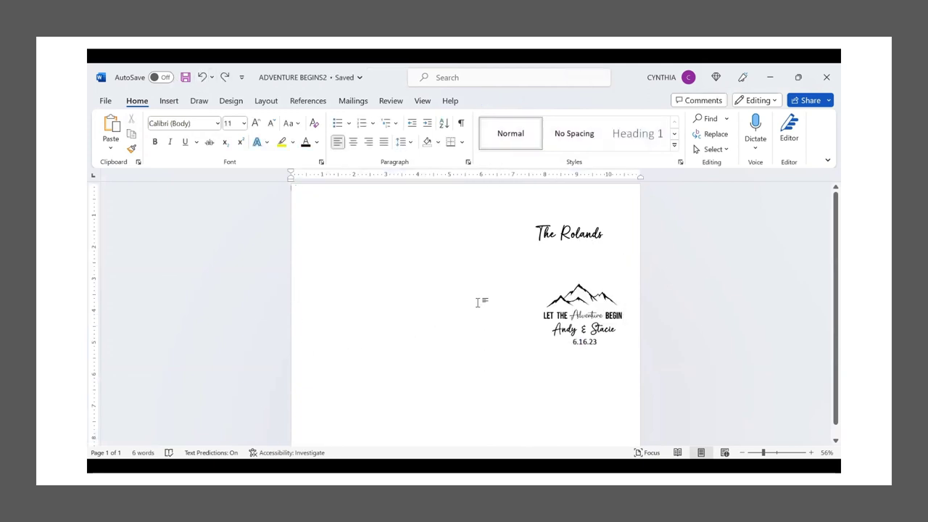
Draw a rectangle shape to the left of the mountain logo.
click(169, 101)
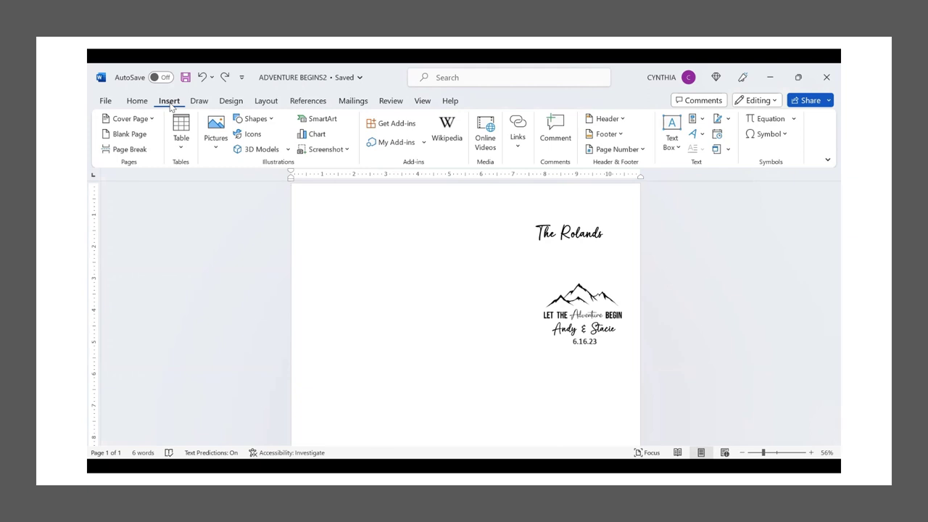
click(253, 120)
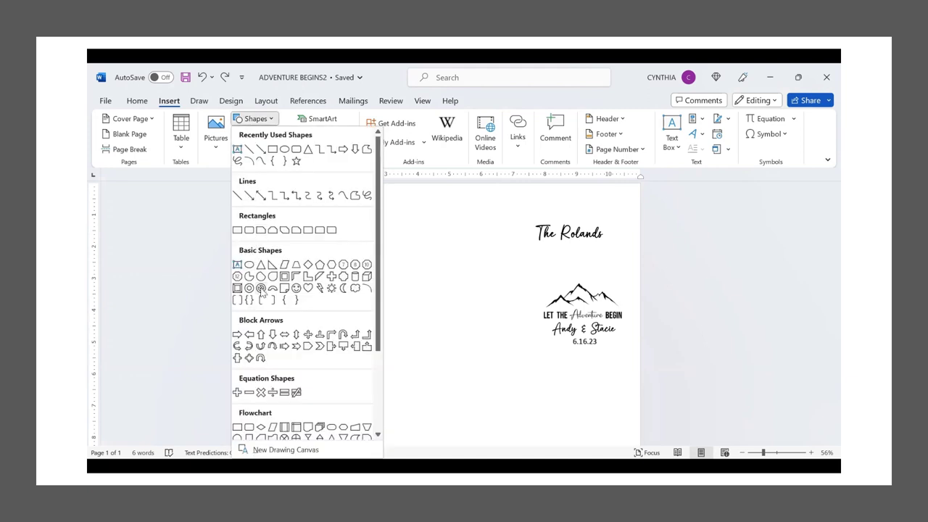
click(239, 230)
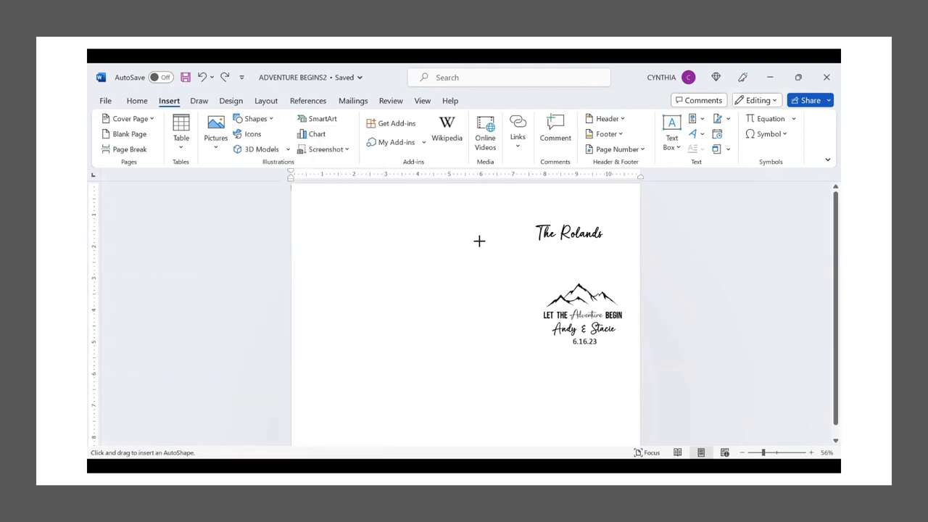
drag(419, 235, 506, 321)
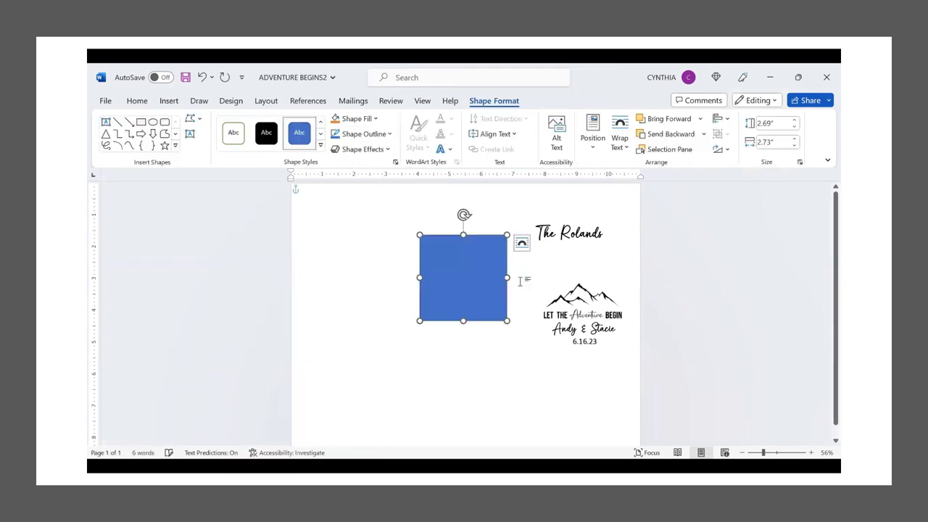
Set the rectangle's height and width to 2.5 inches each.
click(771, 124)
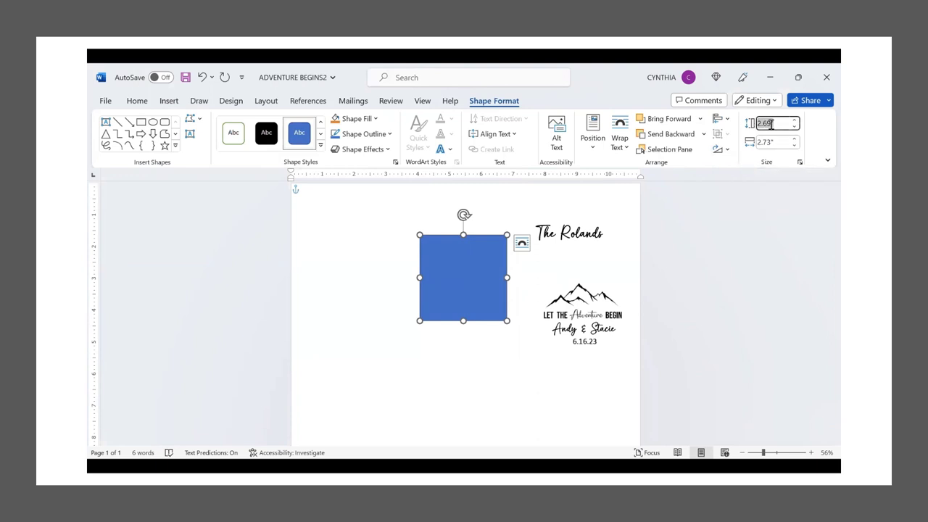
text(2.5)
key(Return)
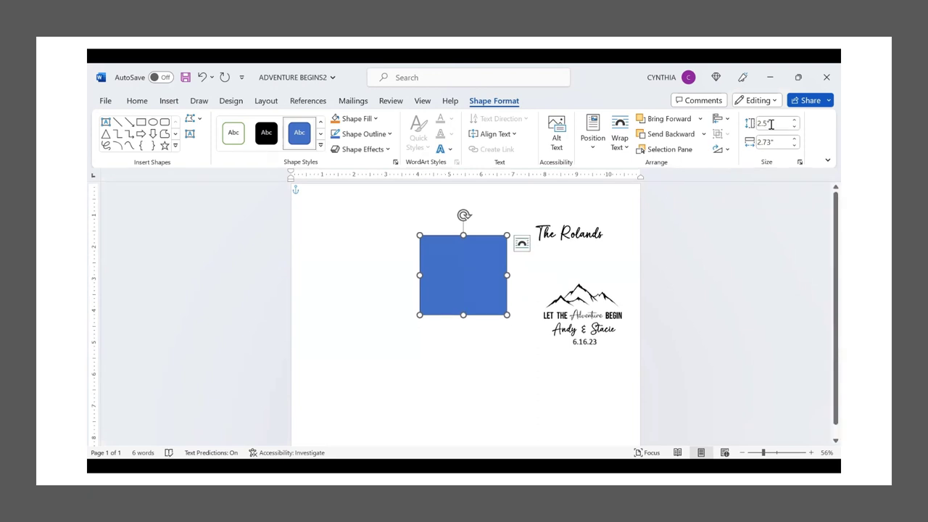
click(774, 142)
text(2)
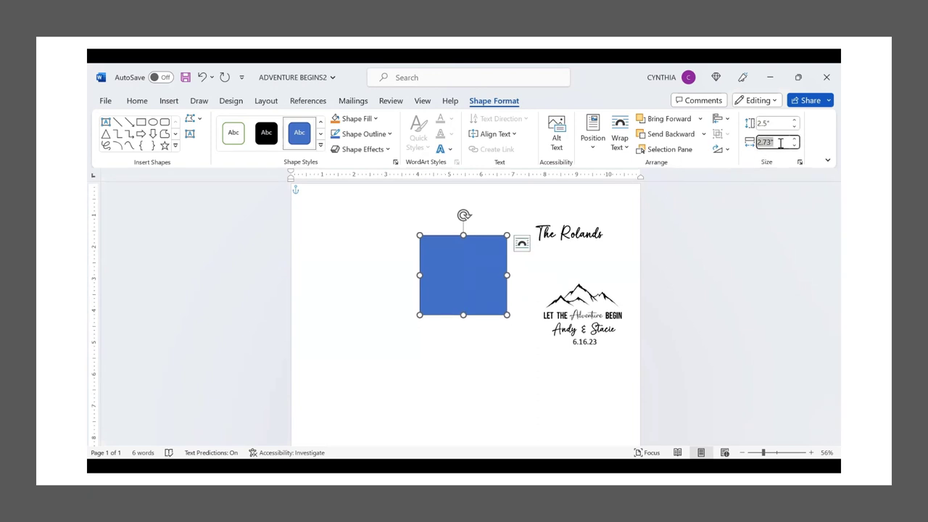
text(.5)
key(Tab)
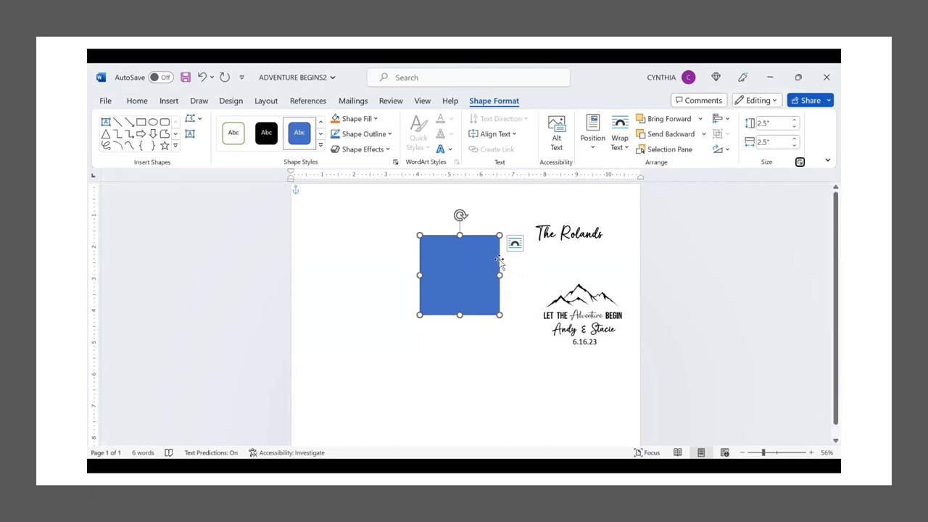
Set the square's wrapping to Through, drag it onto the logo, and send it backward behind the design.
click(515, 243)
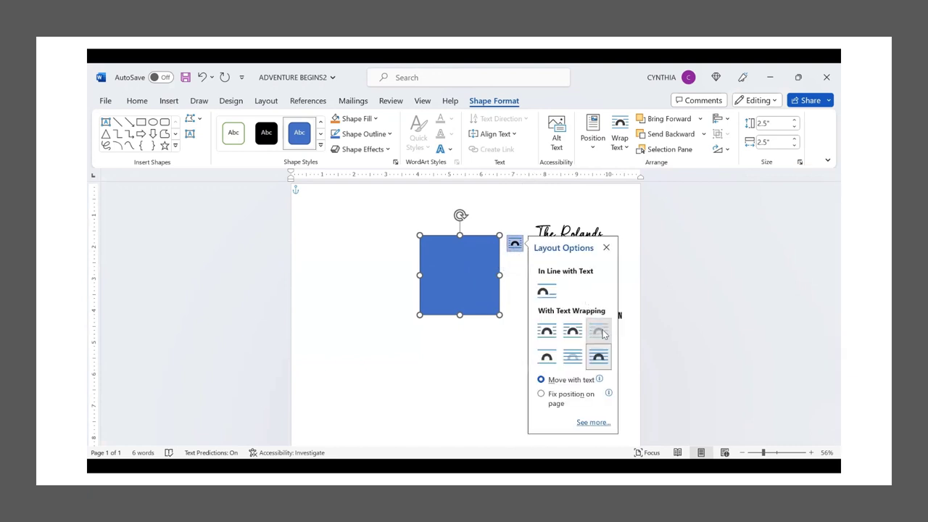
click(601, 332)
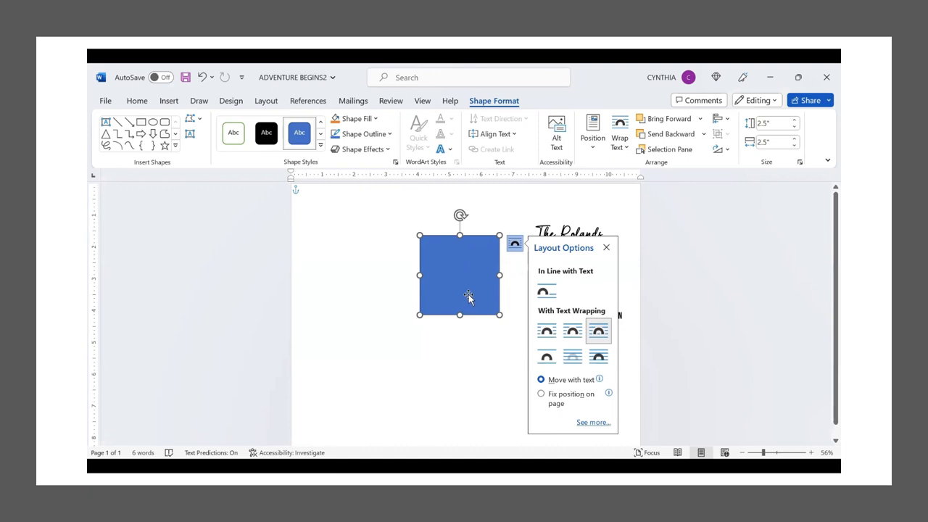
drag(468, 297, 579, 262)
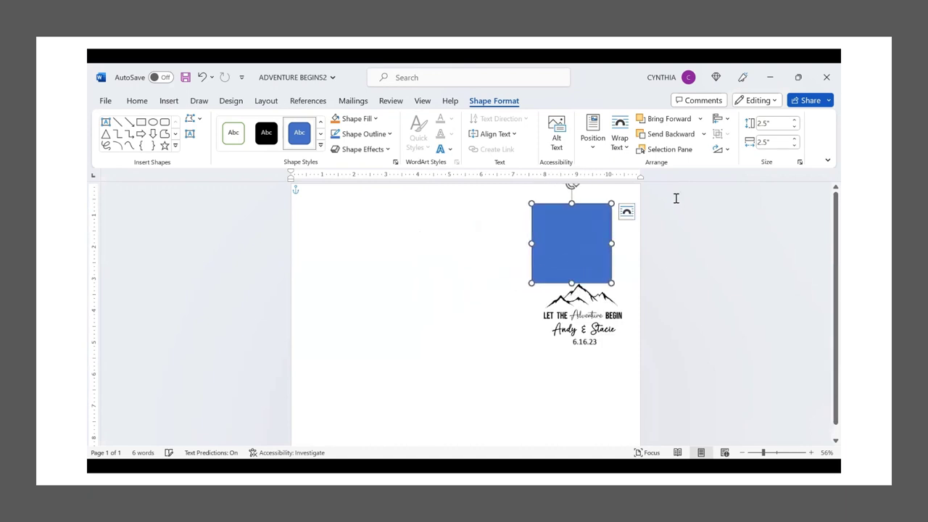
click(670, 134)
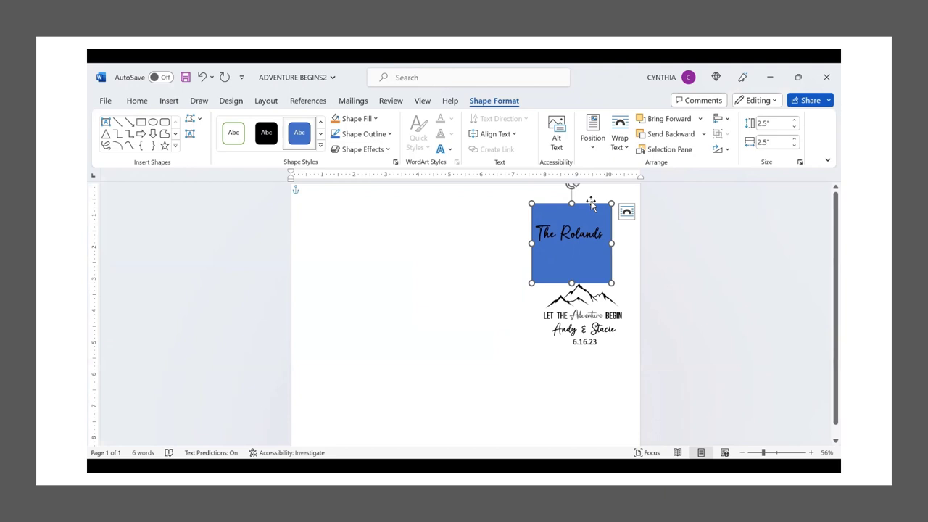
drag(591, 213, 605, 281)
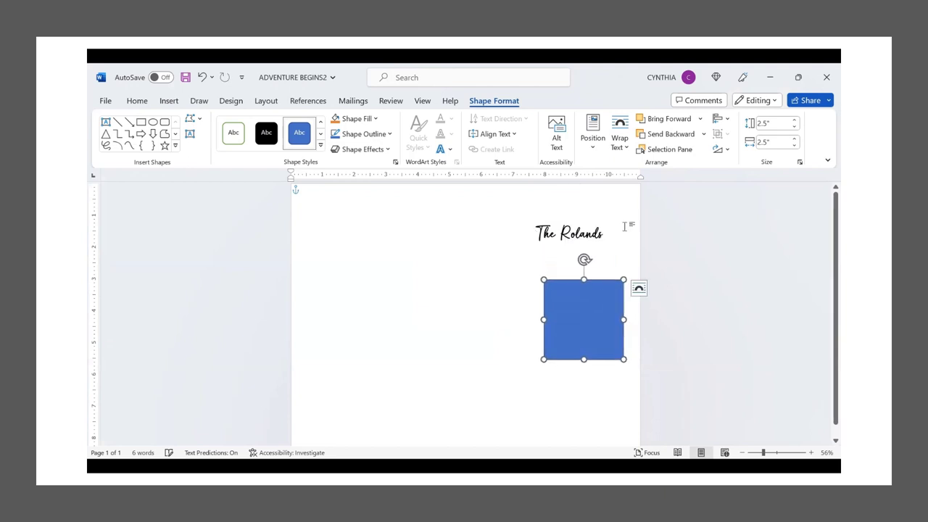
click(667, 134)
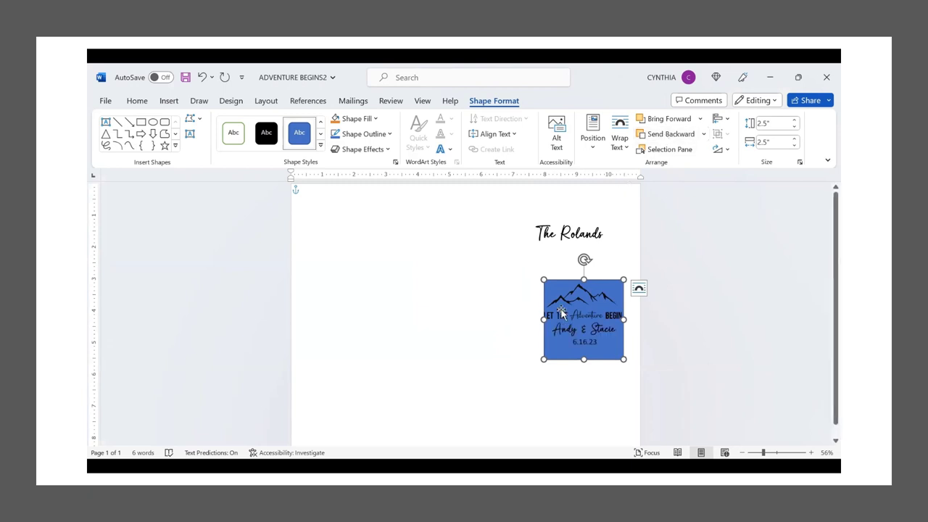
click(463, 311)
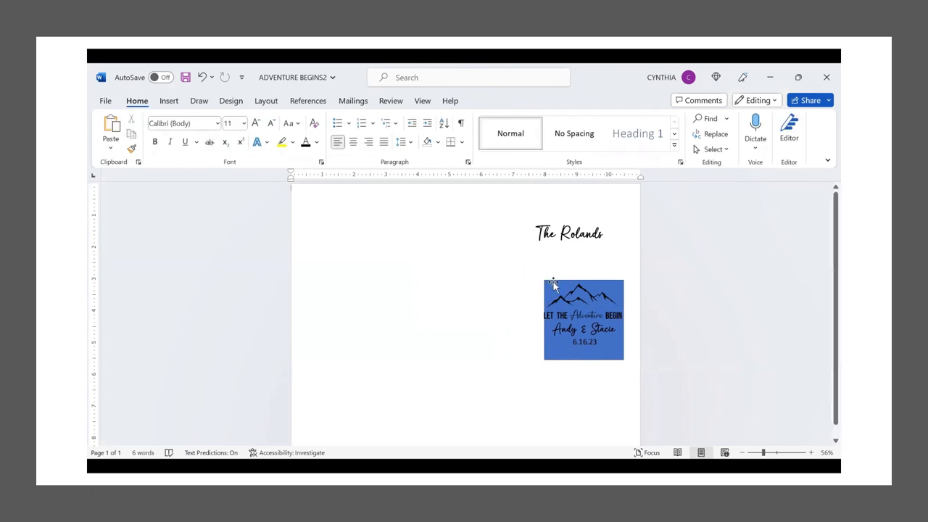
Drag the blue square off the mountain design so it sits beside the logo's left.
drag(552, 284, 485, 276)
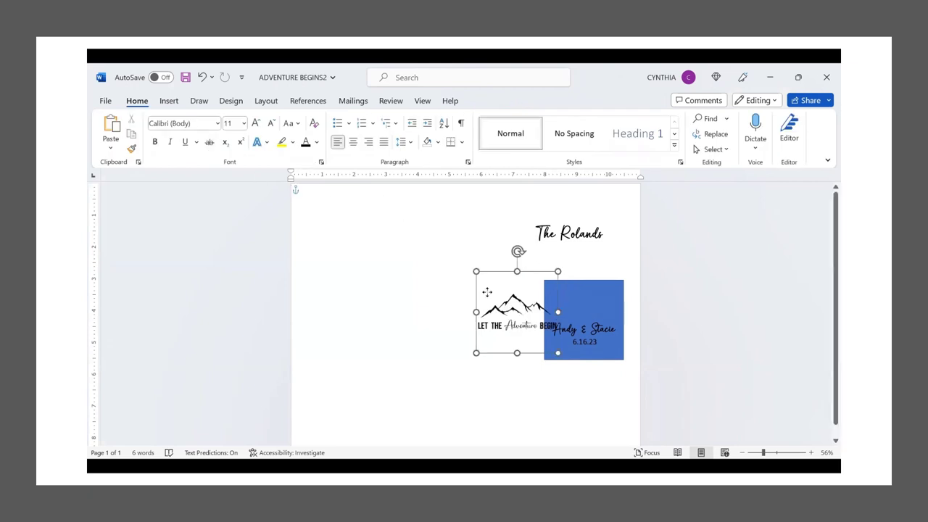
click(202, 78)
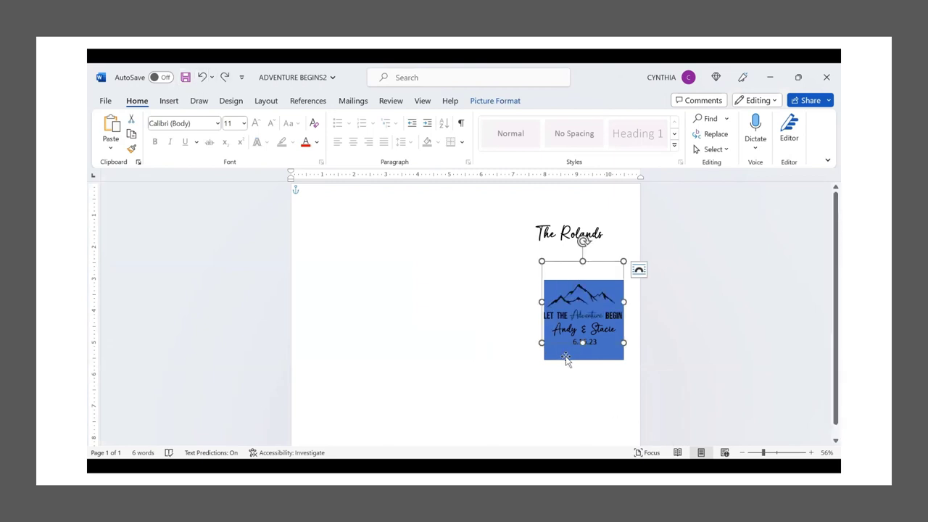
drag(567, 360, 387, 385)
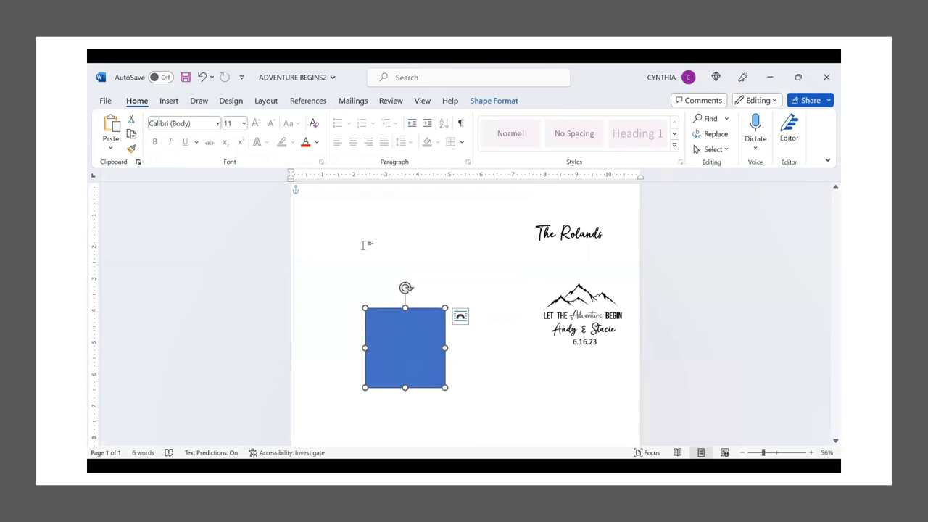
drag(401, 357, 419, 333)
mouse_move(435, 281)
mouse_down()
mouse_move(431, 348)
mouse_move(439, 297)
mouse_up()
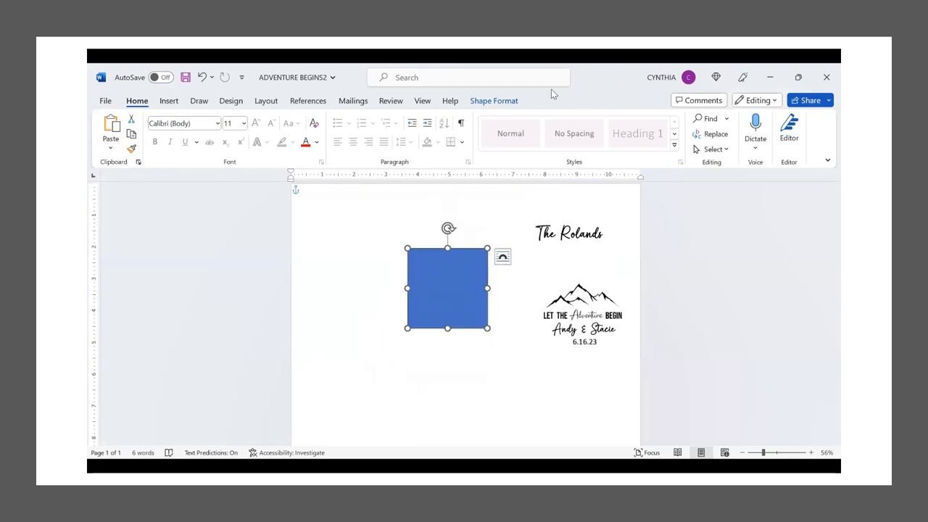